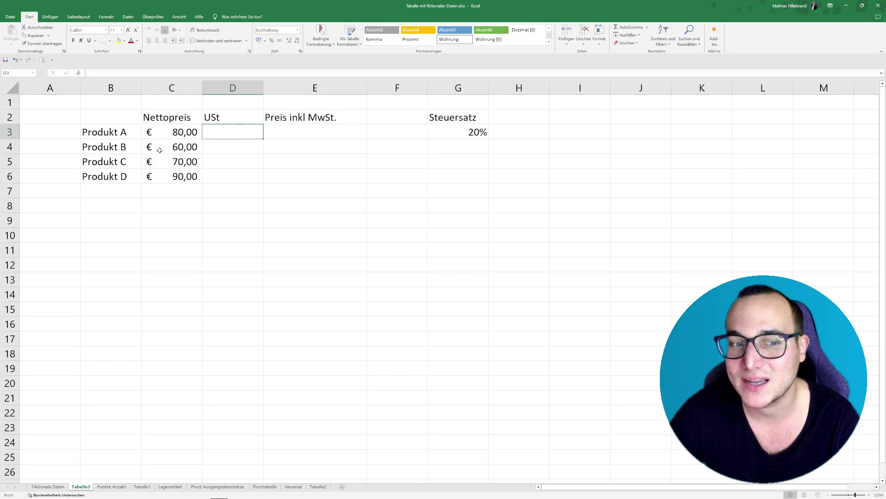
Highlight the product names and net prices, and point out the gross price header.
drag(107, 134, 104, 179)
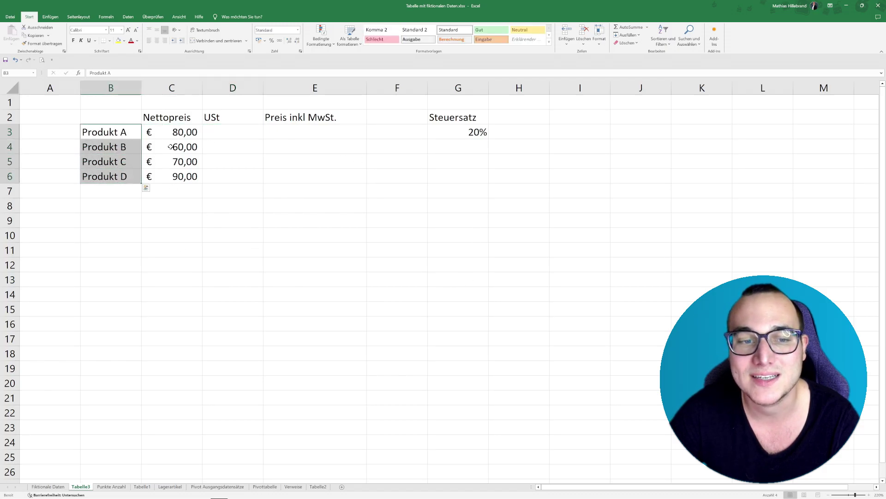
drag(171, 133, 173, 179)
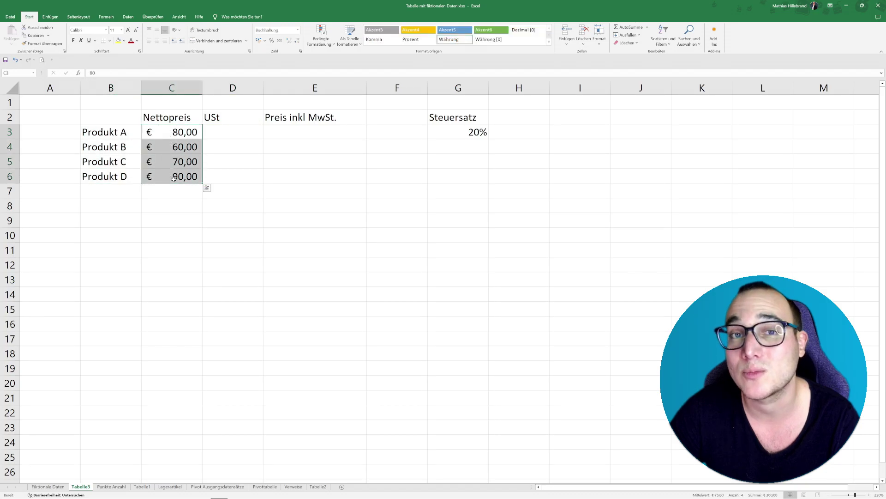
click(286, 116)
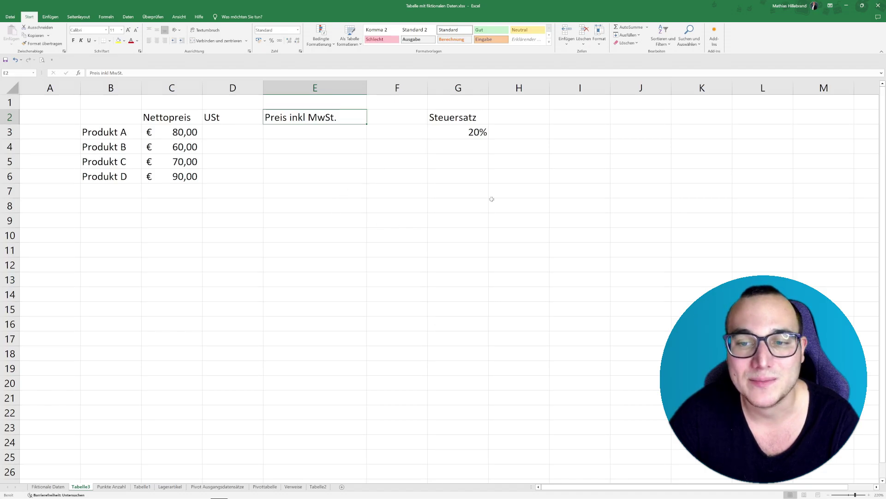
Name the 20% tax rate cell G3 'MwSt20' via the Name Box.
click(446, 129)
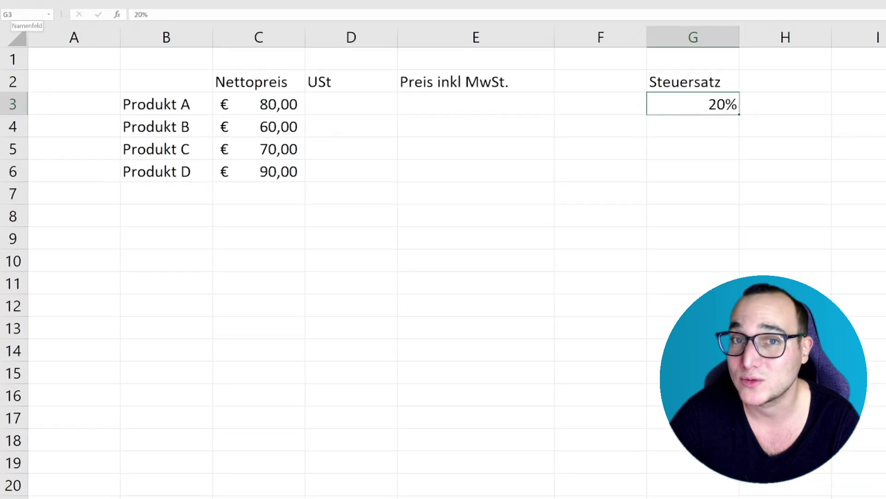
click(28, 14)
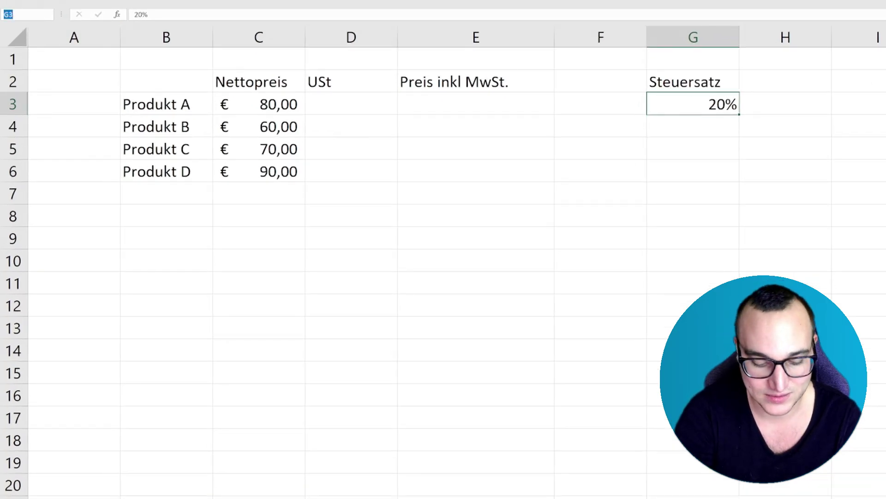
text(MwSt)
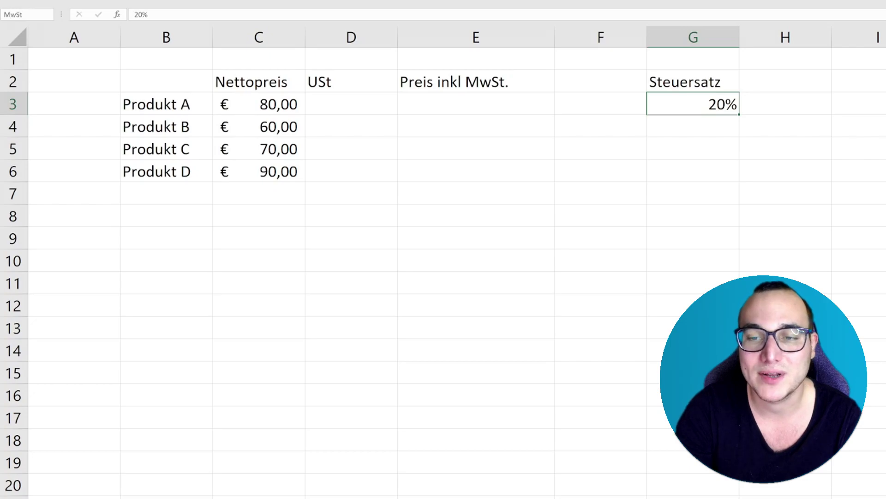
text(20)
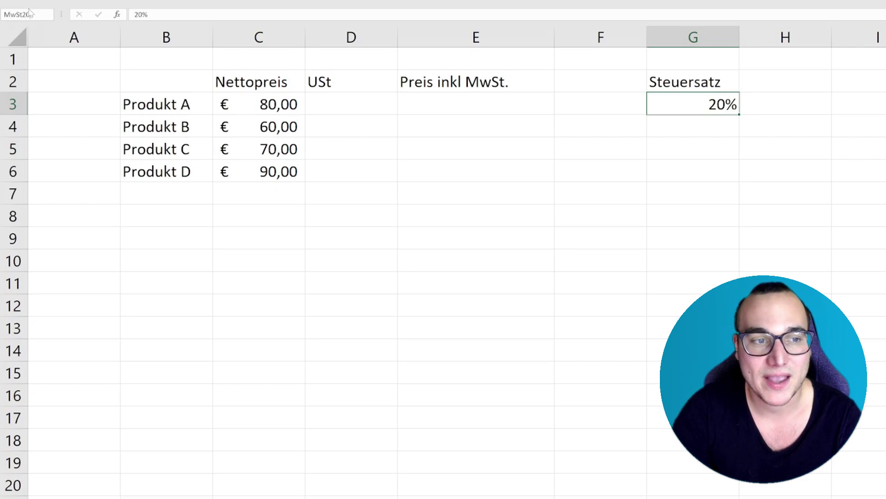
key(Return)
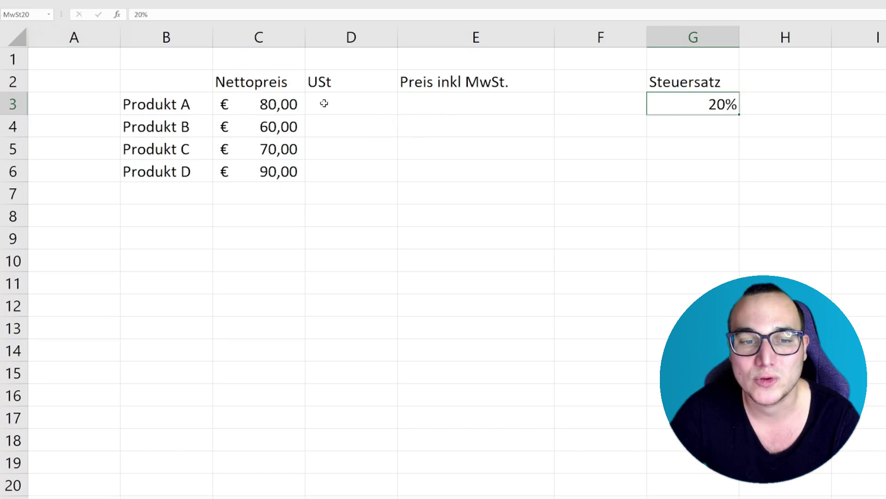
click(351, 101)
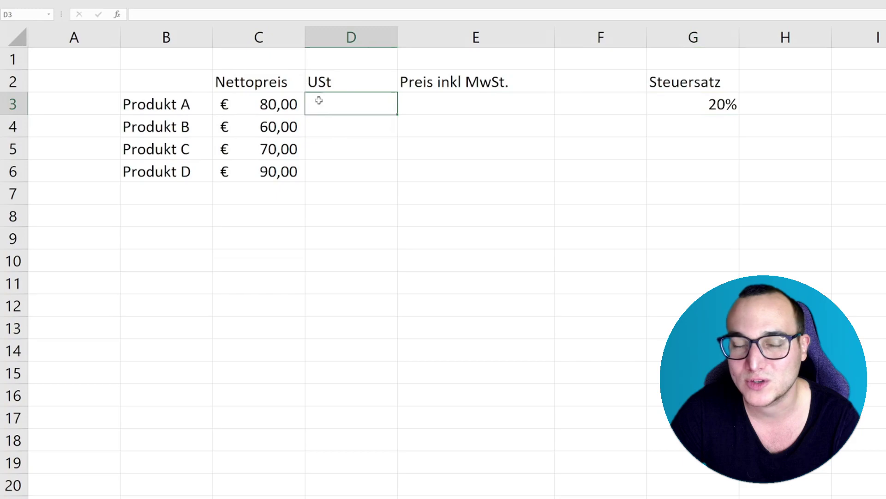
Enter =C3*MwSt20 in D3 and fill it down to D6, giving 16,00, 12,00, 14,00 and 18,00.
key(F2)
text(=)
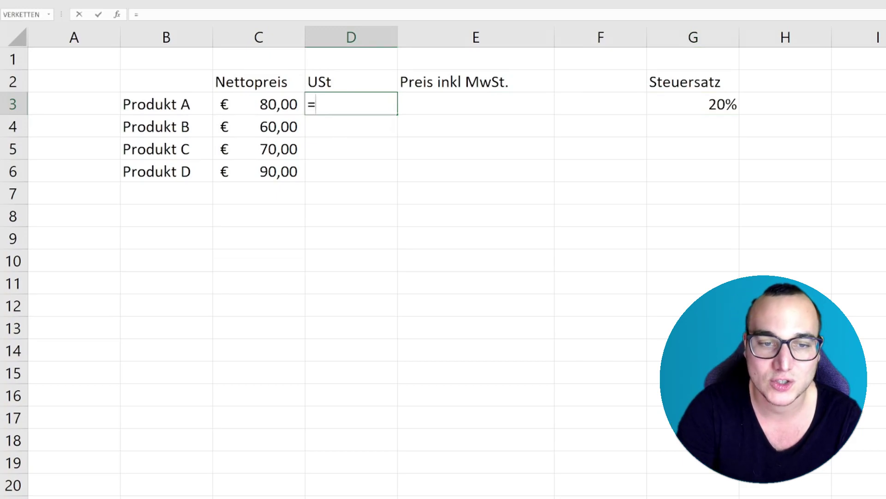
click(258, 104)
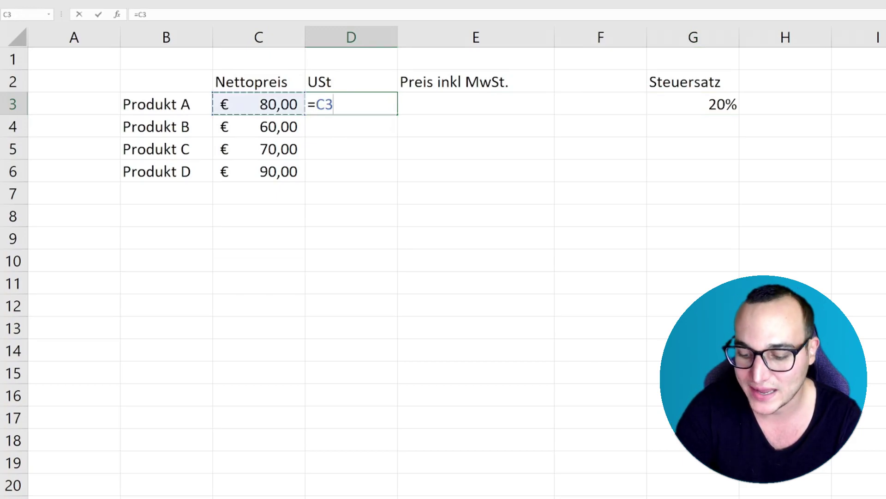
text(*)
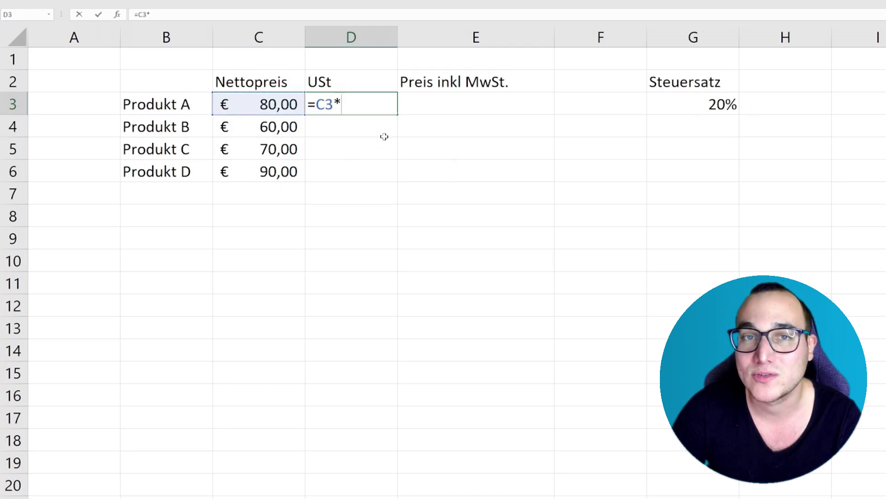
text(Mw)
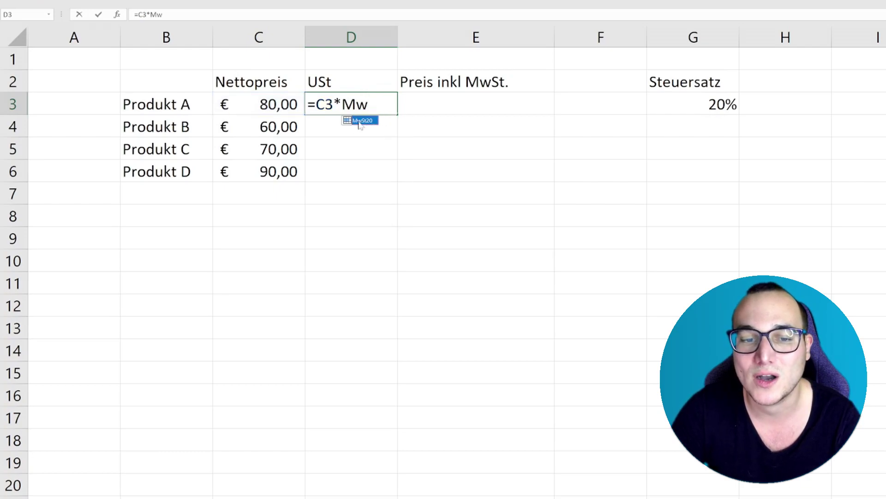
double_click(360, 121)
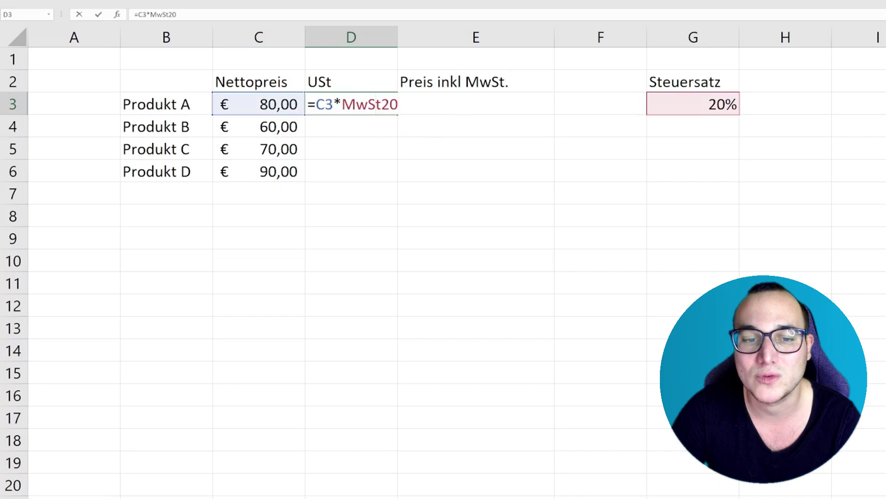
drag(341, 104, 398, 104)
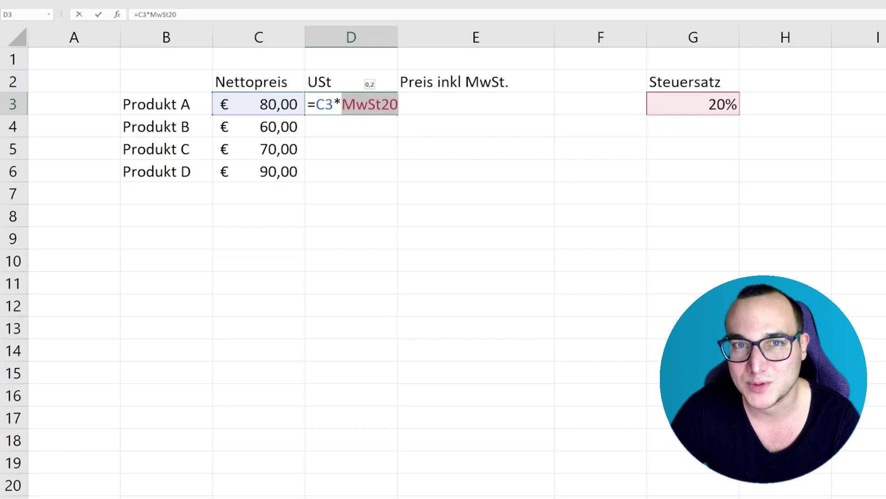
drag(341, 104, 398, 104)
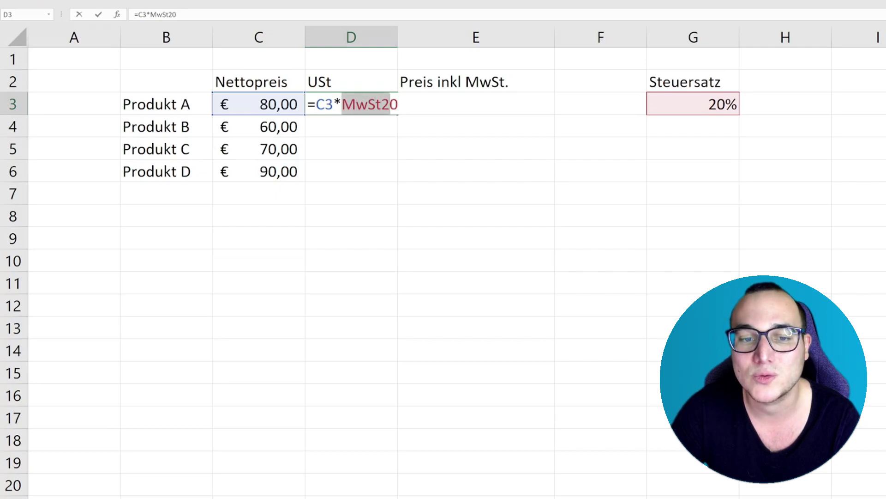
click(376, 103)
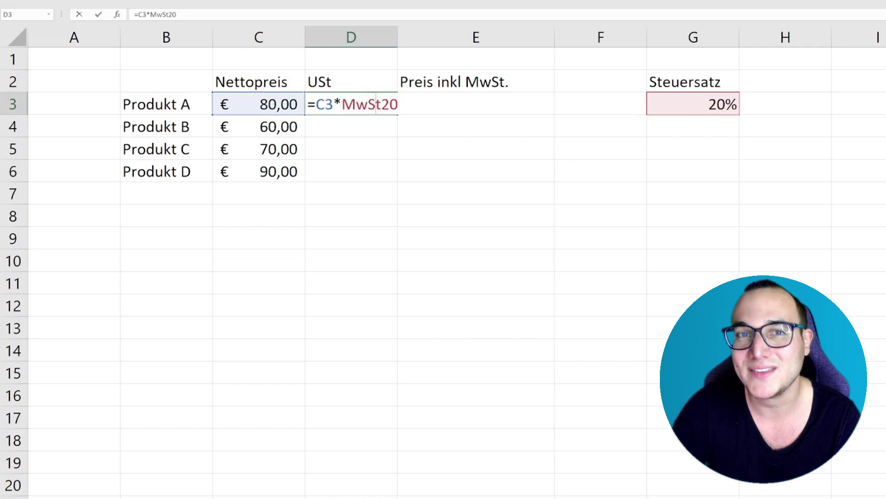
key(Return)
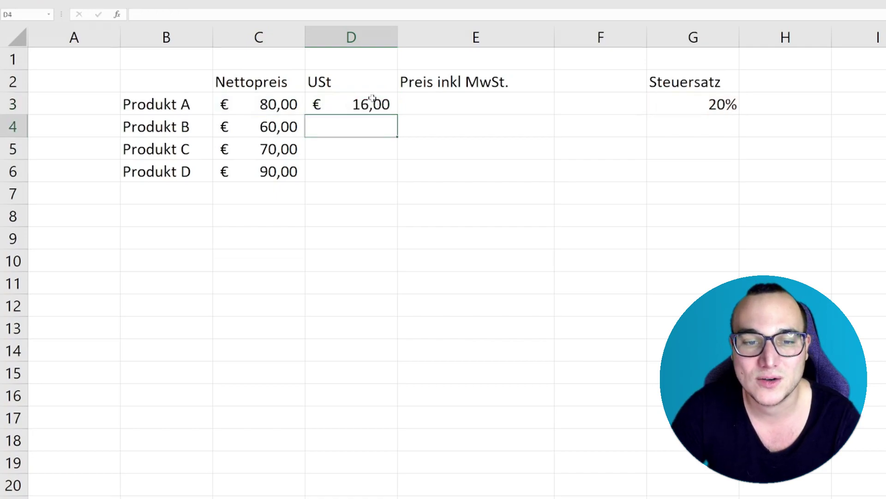
click(372, 99)
double_click(398, 114)
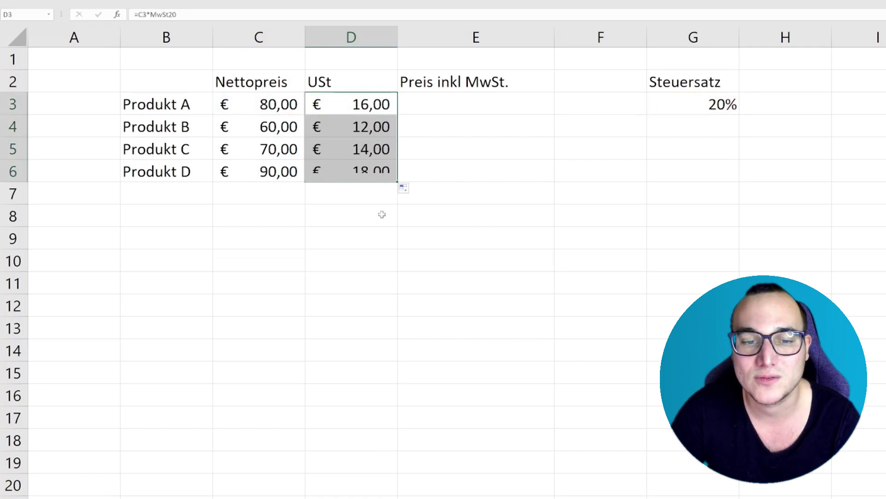
Enter =D3+C3 in E3 and fill it down to E6 for totals 96,00, 72,00, 84,00 and 108,00.
click(402, 103)
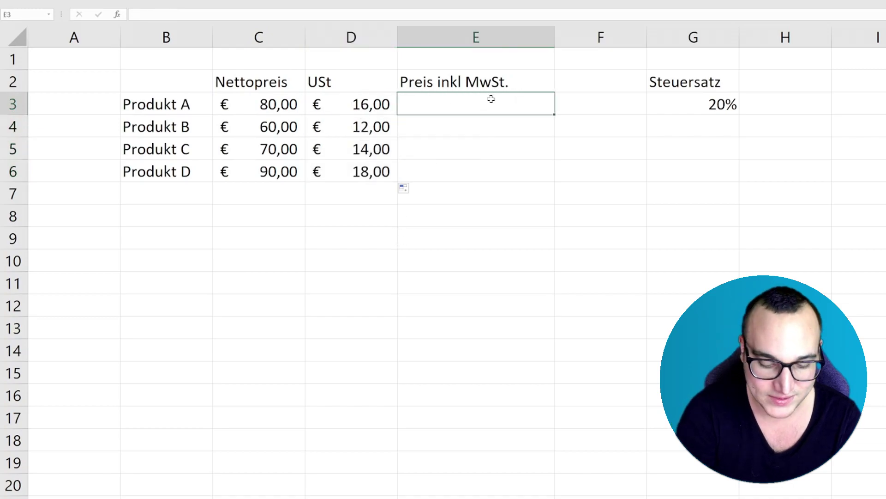
text(=)
key(Left)
text(+)
key(Left)
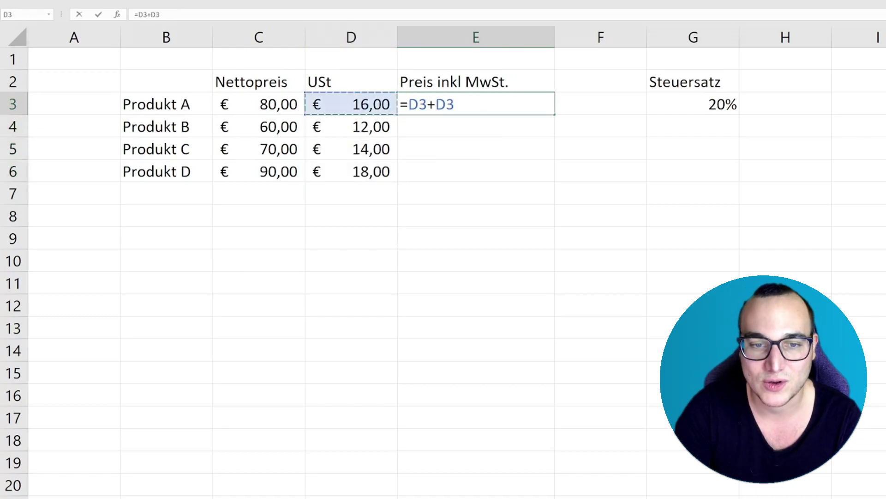
key(Left)
key(Return)
click(514, 104)
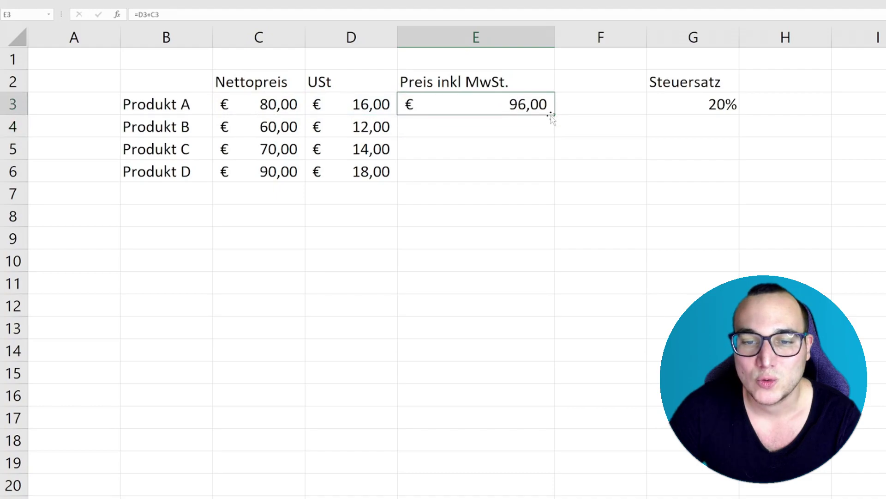
double_click(555, 115)
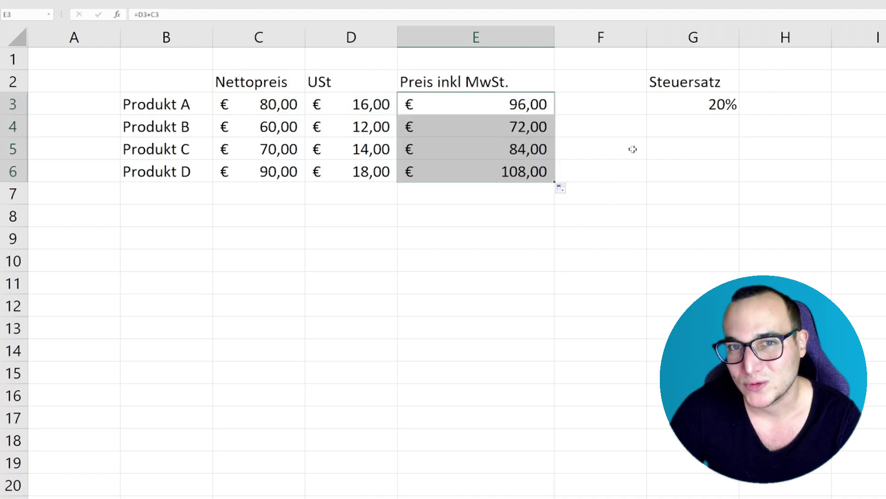
click(682, 103)
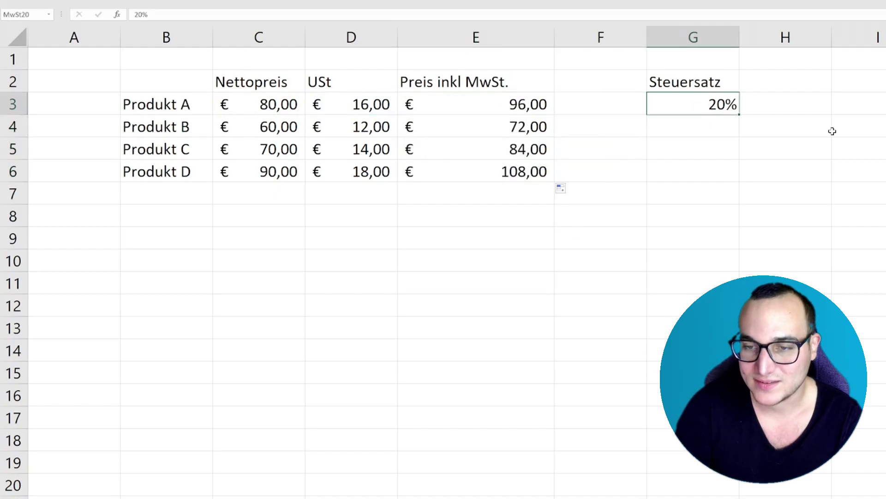
Set the tax rate in G3 to 25% and review the recalculated VAT and gross prices.
text(25)
key(Return)
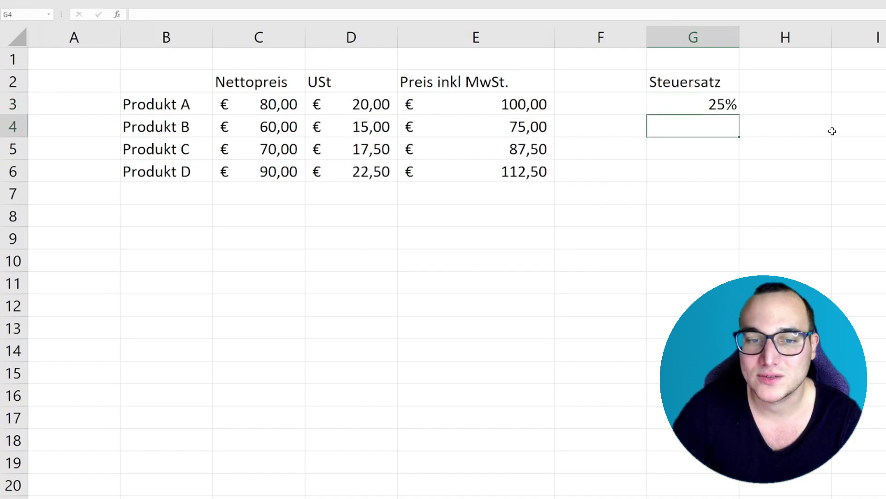
click(367, 102)
drag(394, 135, 462, 173)
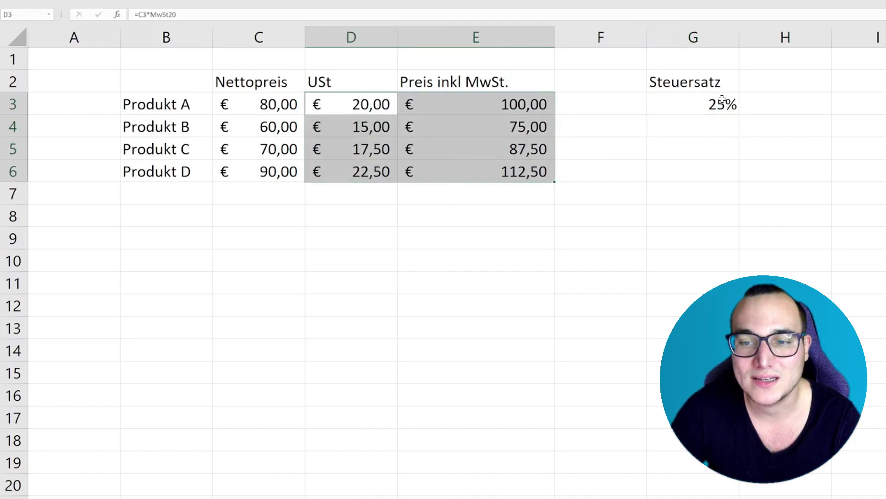
click(707, 103)
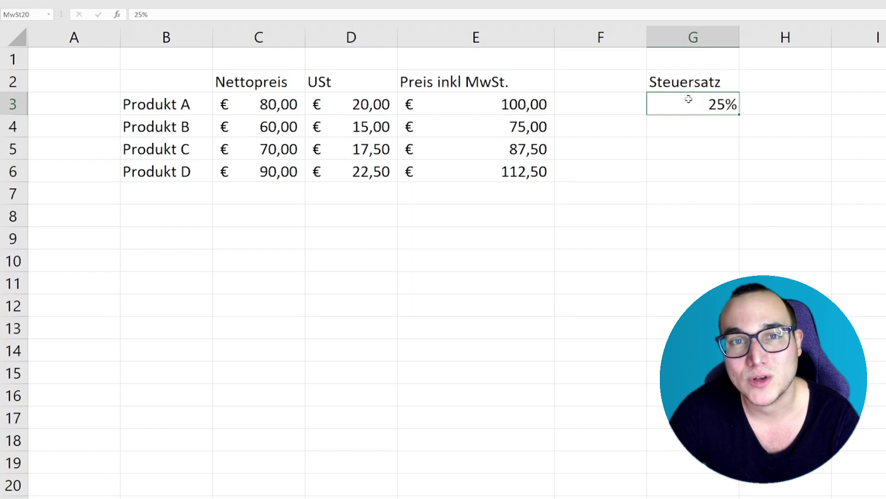
drag(675, 76, 684, 98)
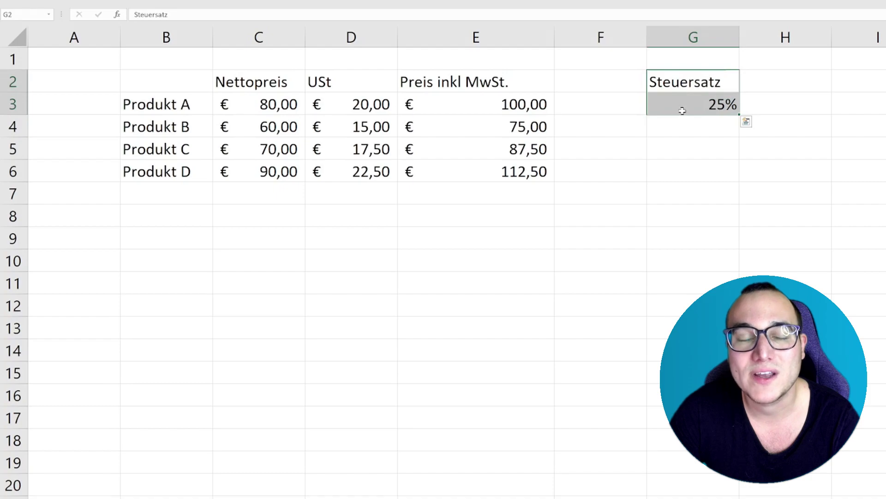